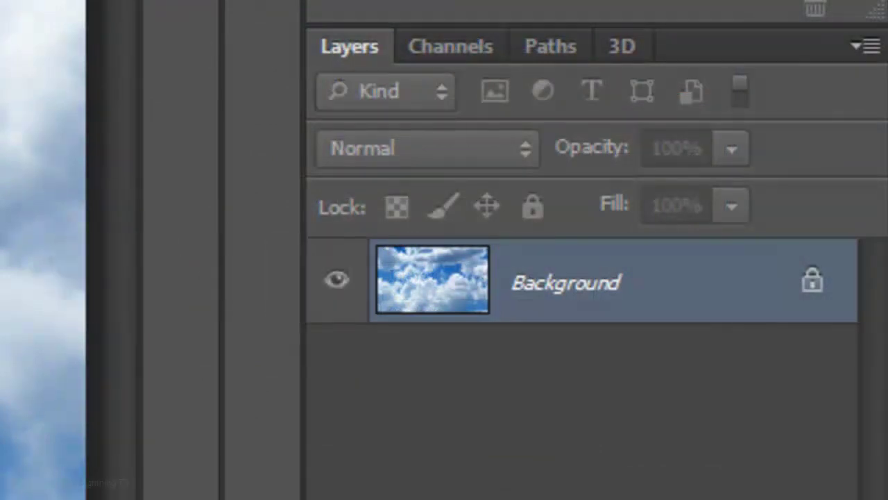
Duplicate the clouds to Layer 1 and apply a Zoom radial blur at Amount 100, Best quality.
{"action": "key", "text": "ctrl+j"}
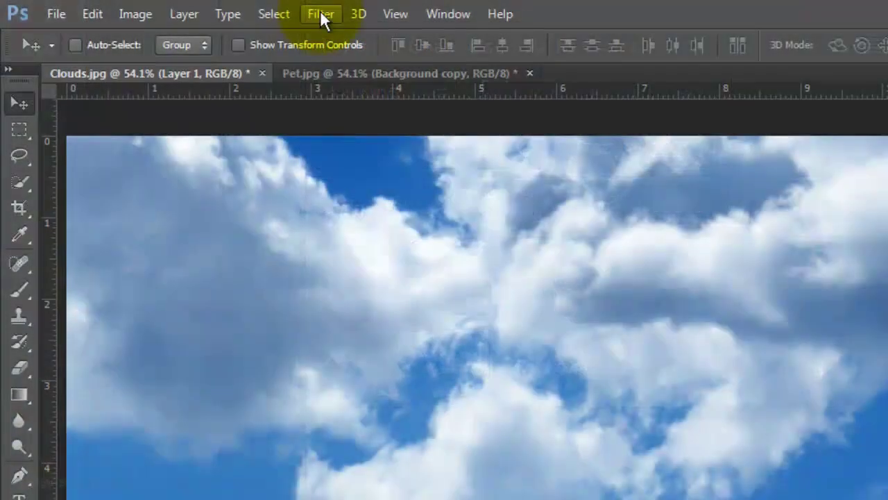
{"action": "left_click", "coordinate": [320, 15]}
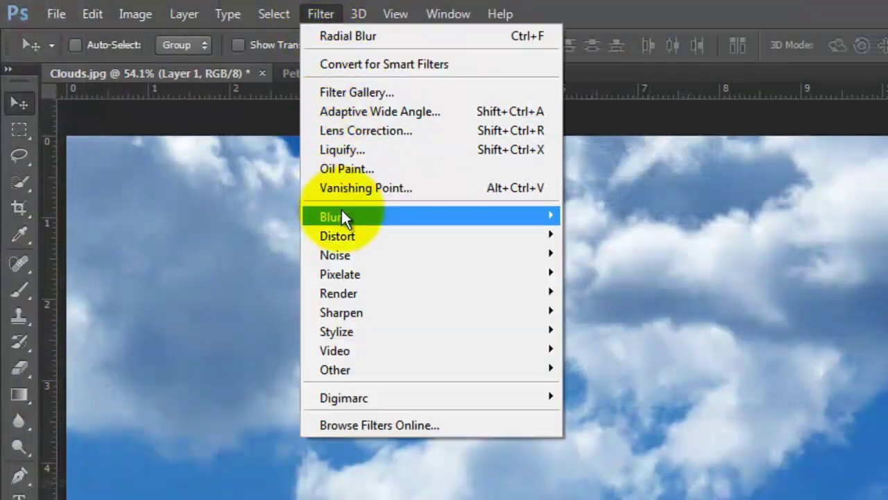
{"action": "mouse_move", "coordinate": [338, 215]}
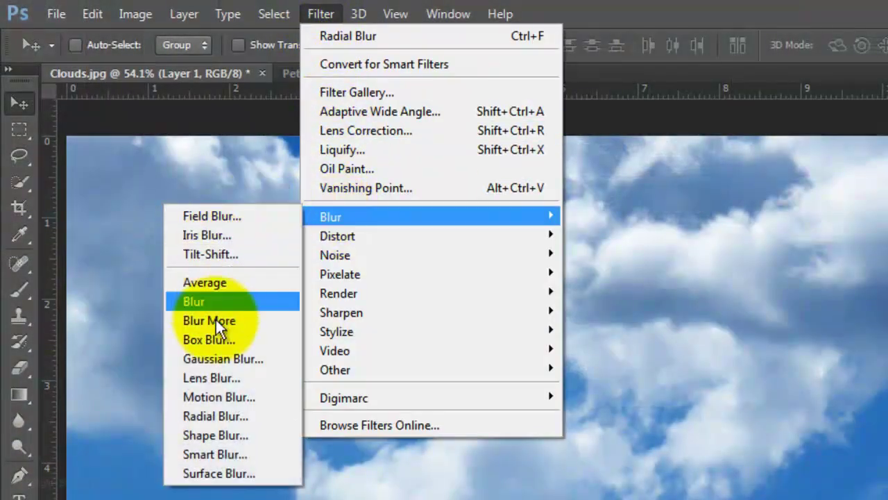
{"action": "left_click", "coordinate": [205, 414]}
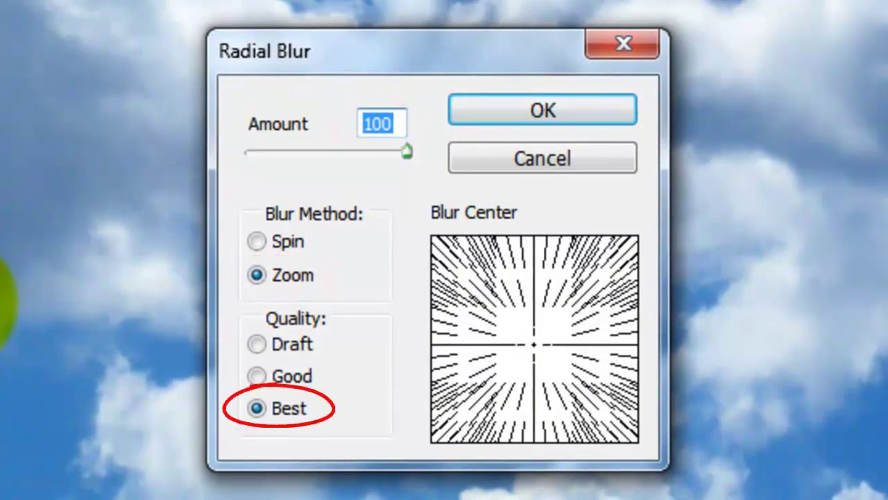
{"action": "left_click", "coordinate": [547, 111]}
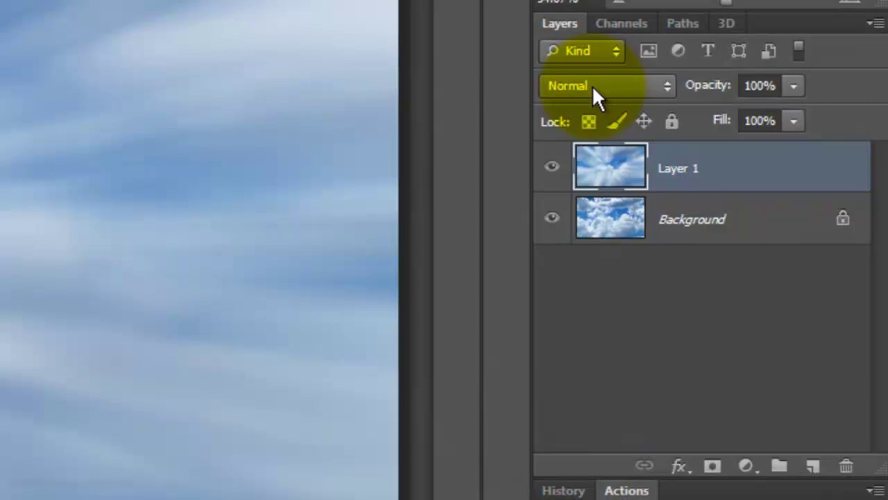
Set Layer 1 to Lighten blend mode and merge it down into the Background.
{"action": "left_click", "coordinate": [778, 210]}
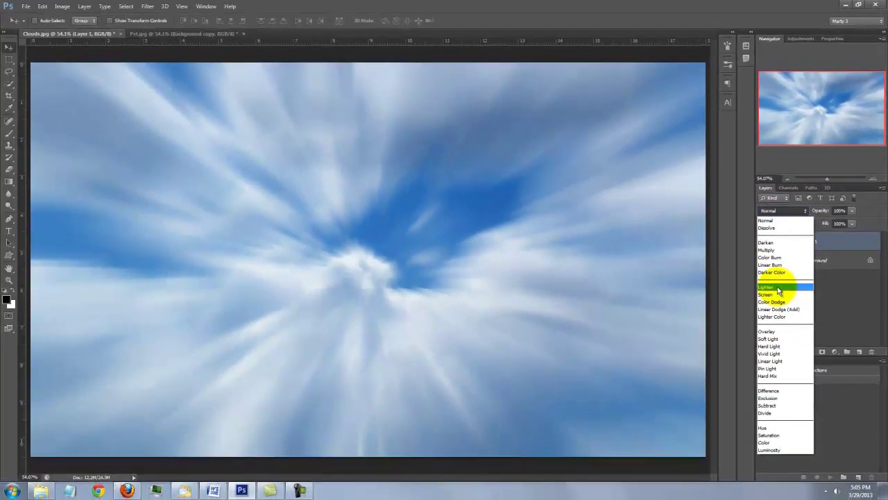
{"action": "left_click", "coordinate": [778, 287]}
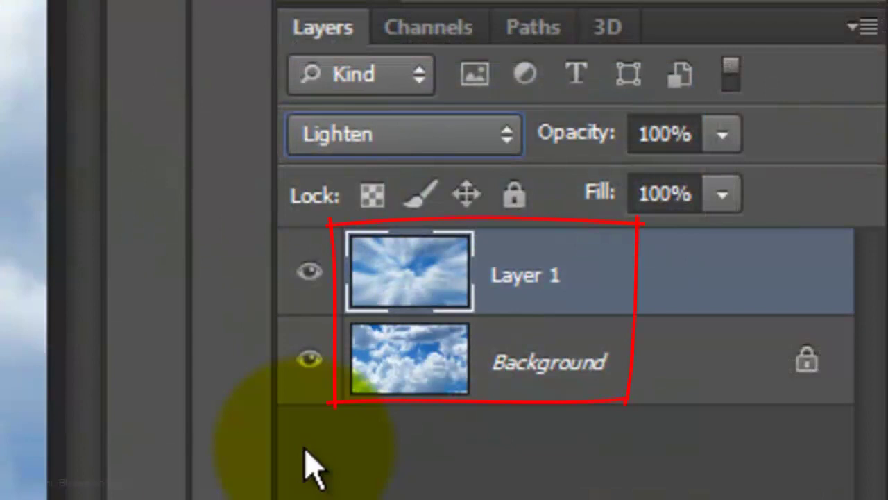
{"action": "key", "text": "ctrl+e"}
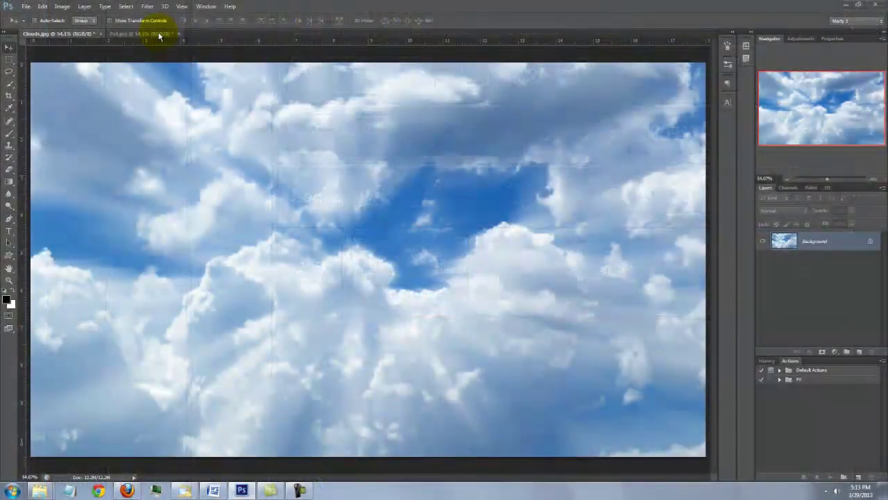
In Pet.jpg, draw a rough Lasso selection around the dog's head and collar.
{"action": "left_click", "coordinate": [143, 33]}
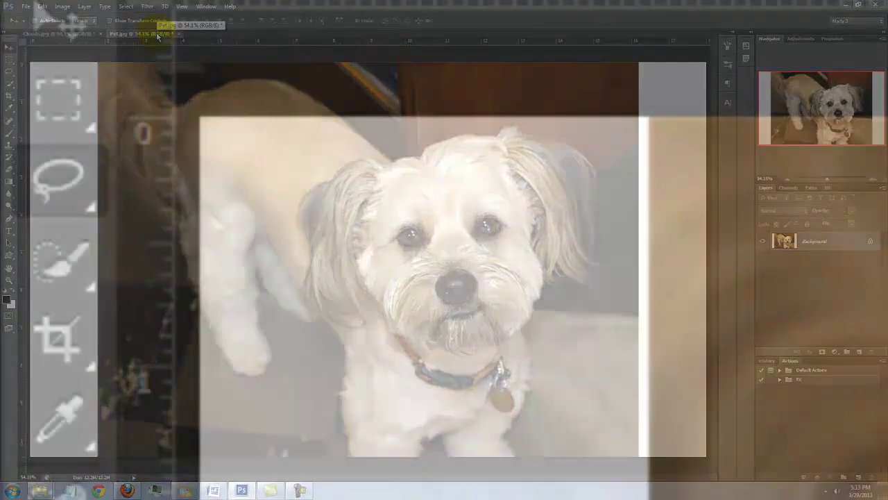
{"action": "left_click", "coordinate": [11, 71]}
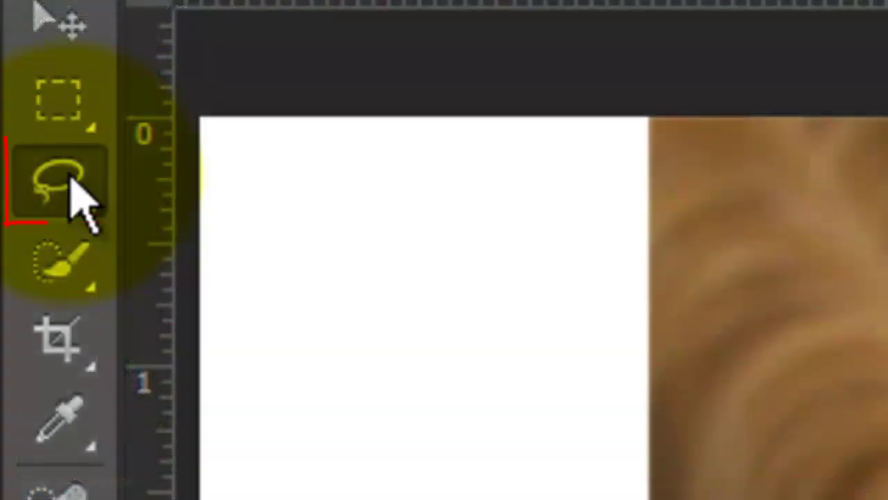
{"action": "right_click", "coordinate": [79, 201]}
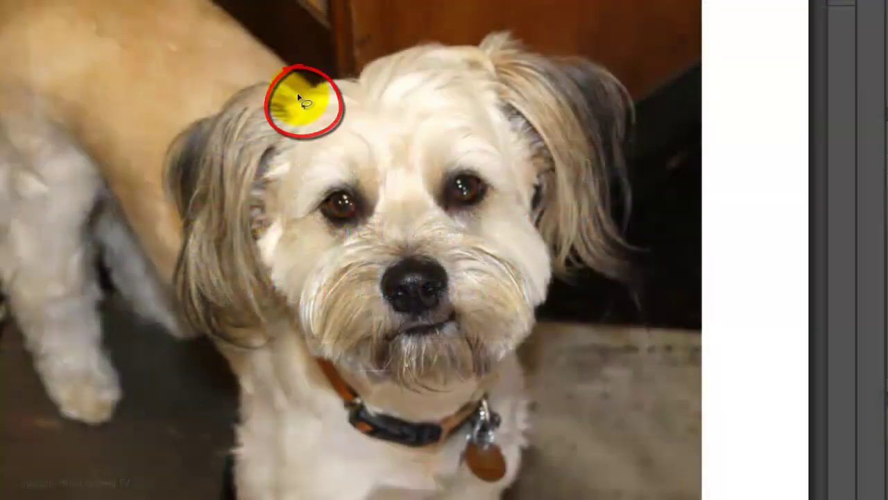
{"action": "mouse_move", "coordinate": [297, 93]}
{"action": "left_mouse_down"}
{"action": "mouse_move", "coordinate": [407, 51]}
{"action": "mouse_move", "coordinate": [504, 38]}
{"action": "mouse_move", "coordinate": [614, 140]}
{"action": "mouse_move", "coordinate": [621, 276]}
{"action": "mouse_move", "coordinate": [536, 313]}
{"action": "mouse_move", "coordinate": [516, 368]}
{"action": "mouse_move", "coordinate": [523, 416]}
{"action": "mouse_move", "coordinate": [398, 481]}
{"action": "mouse_move", "coordinate": [298, 356]}
{"action": "mouse_move", "coordinate": [175, 319]}
{"action": "mouse_move", "coordinate": [162, 183]}
{"action": "mouse_move", "coordinate": [234, 93]}
{"action": "mouse_move", "coordinate": [305, 101]}
{"action": "left_mouse_up"}
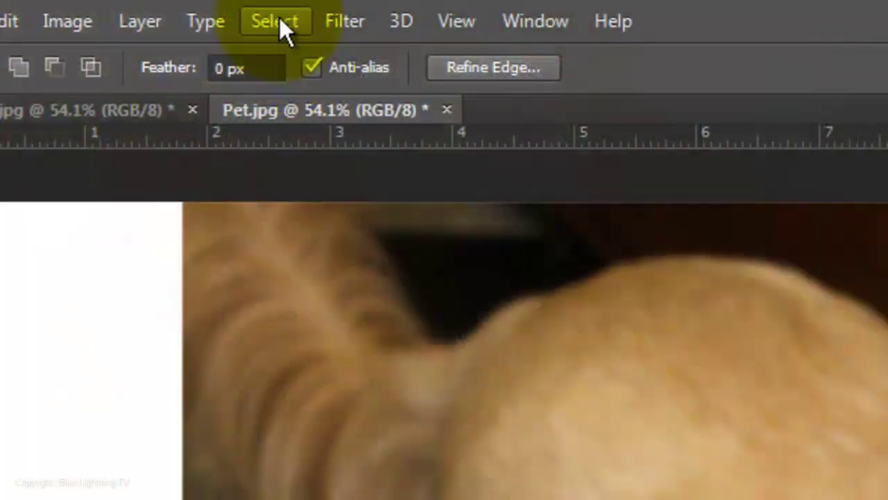
Refine Edge with Smart Radius 31.8 px and Decontaminate Colors 100, output to a new layer.
{"action": "left_click", "coordinate": [279, 19]}
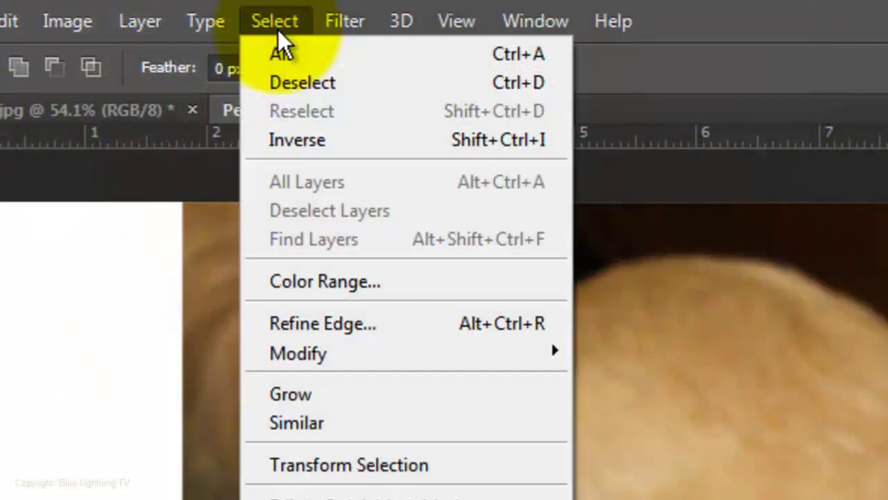
{"action": "left_click", "coordinate": [341, 324]}
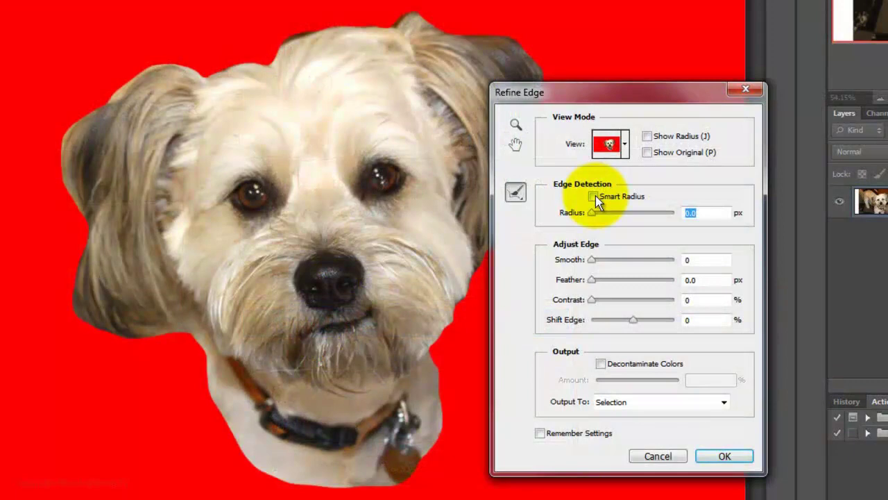
{"action": "left_click", "coordinate": [595, 195]}
{"action": "left_click", "coordinate": [596, 195]}
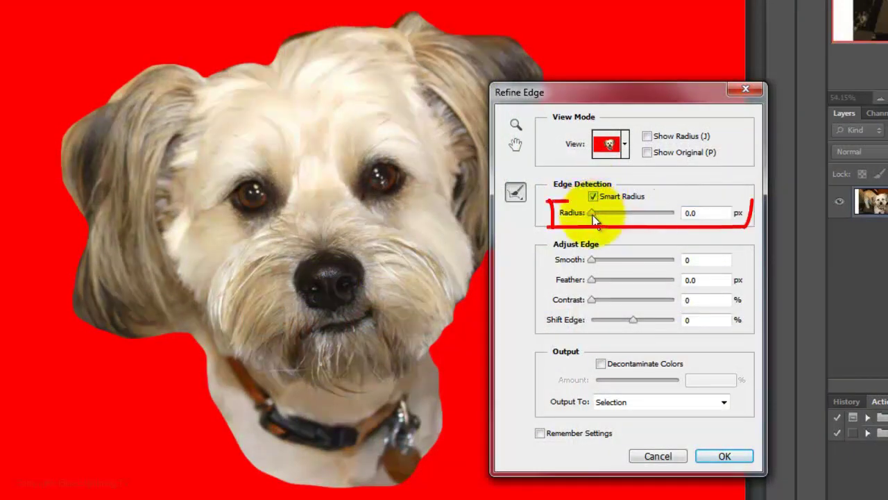
{"action": "left_click_drag", "start_coordinate": [592, 215], "coordinate": [633, 215]}
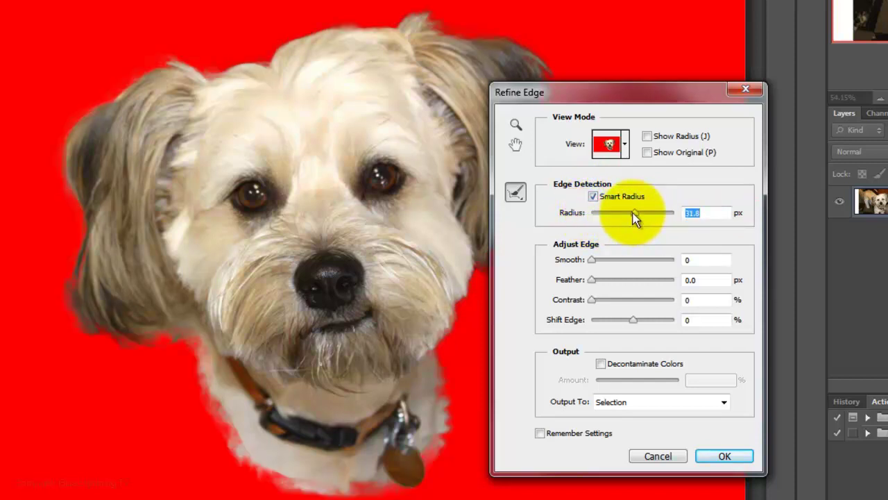
{"action": "left_click", "coordinate": [600, 363]}
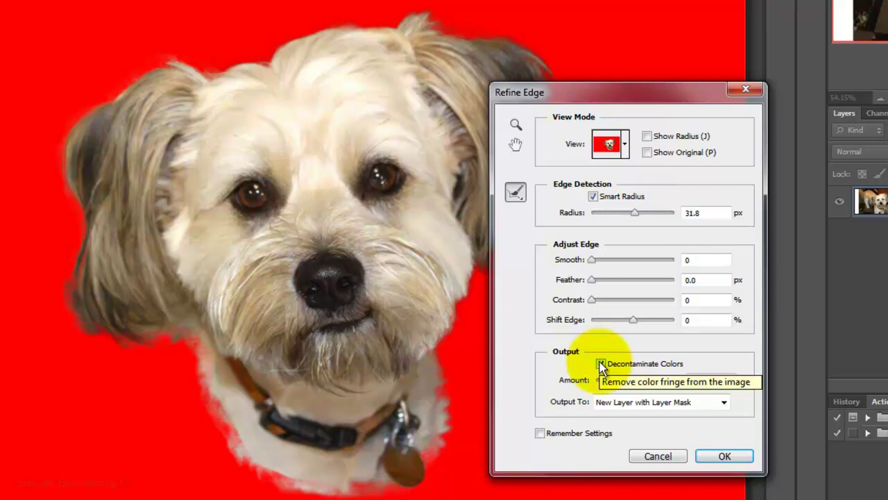
{"action": "left_click_drag", "start_coordinate": [642, 379], "coordinate": [685, 387]}
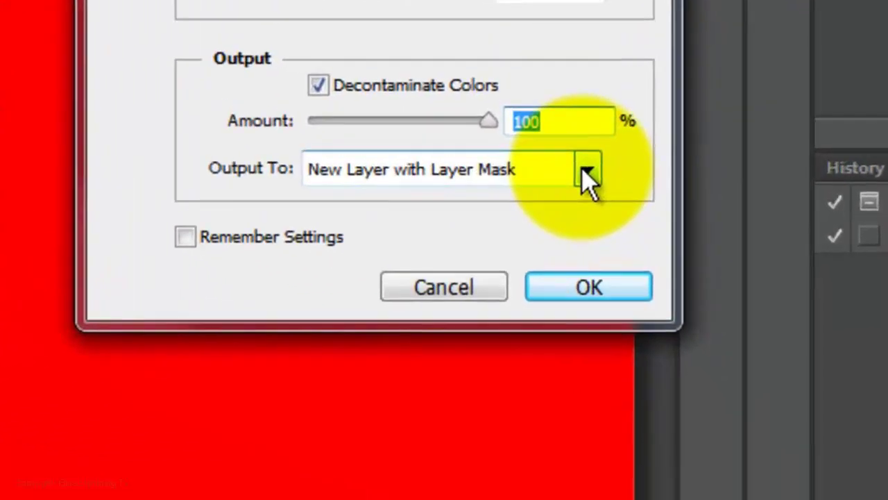
{"action": "left_click", "coordinate": [662, 299]}
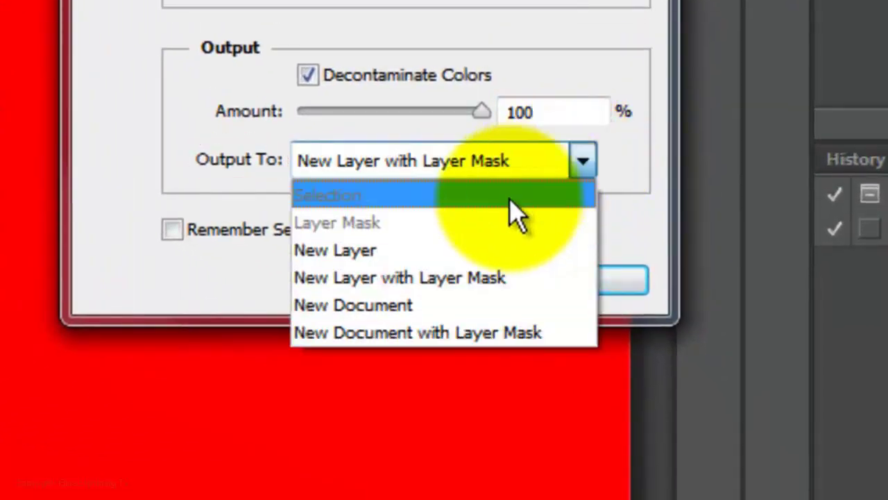
{"action": "left_click", "coordinate": [425, 263]}
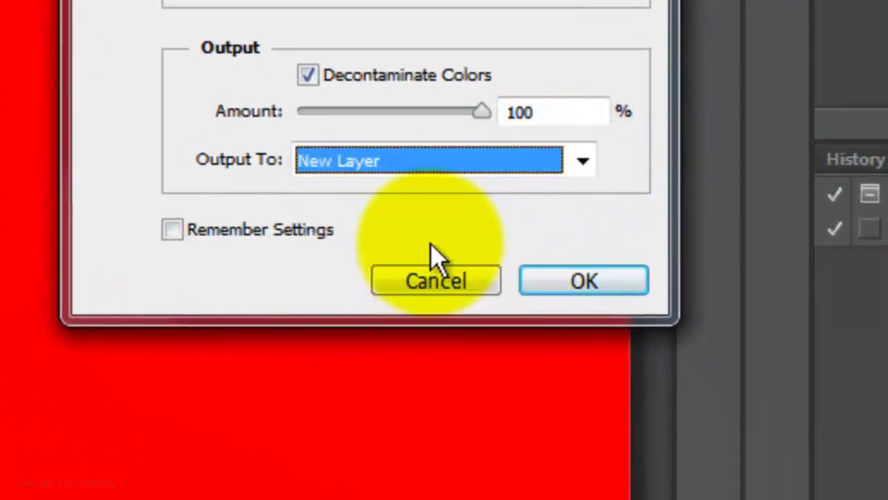
{"action": "left_click", "coordinate": [559, 283]}
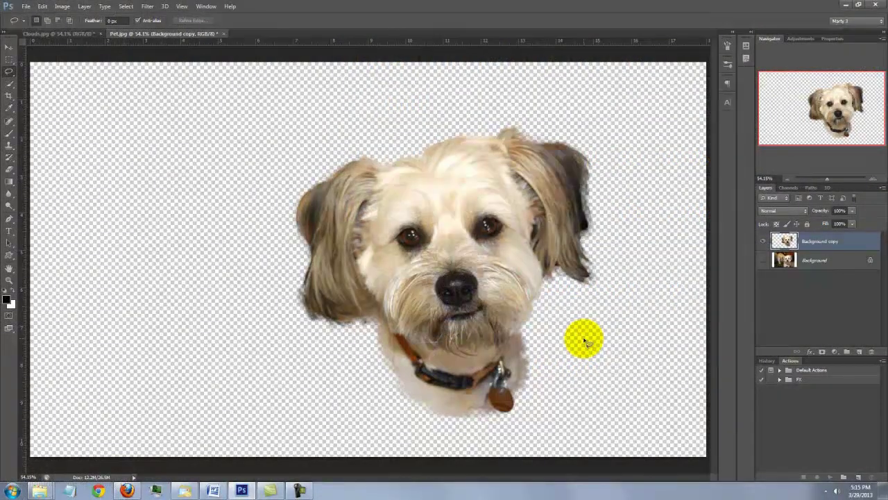
Drag the cut-out dog head from Pet.jpg onto the Clouds.jpg canvas with the Move Tool.
{"action": "key", "text": "v"}
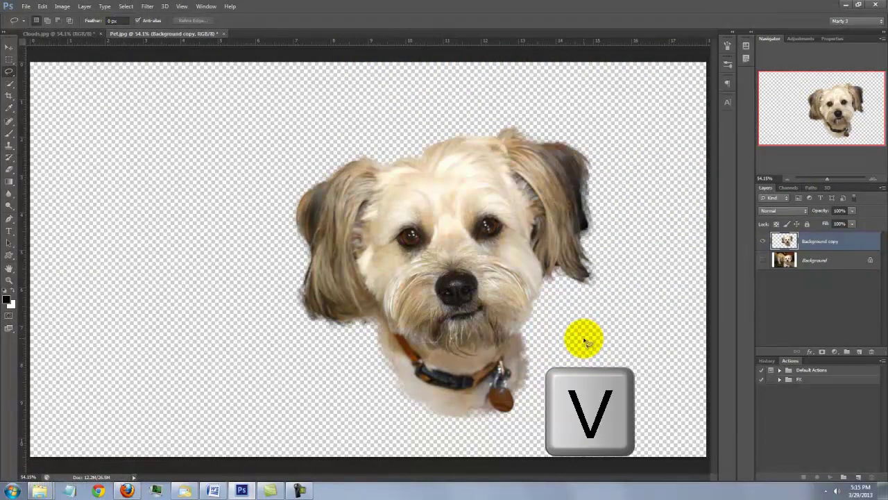
{"action": "left_click_drag", "start_coordinate": [479, 284], "coordinate": [255, 156]}
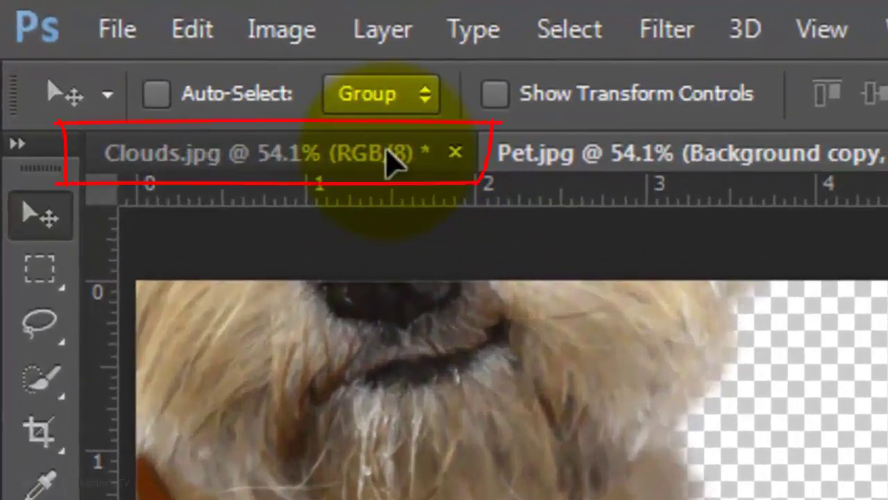
{"action": "left_click", "coordinate": [90, 36]}
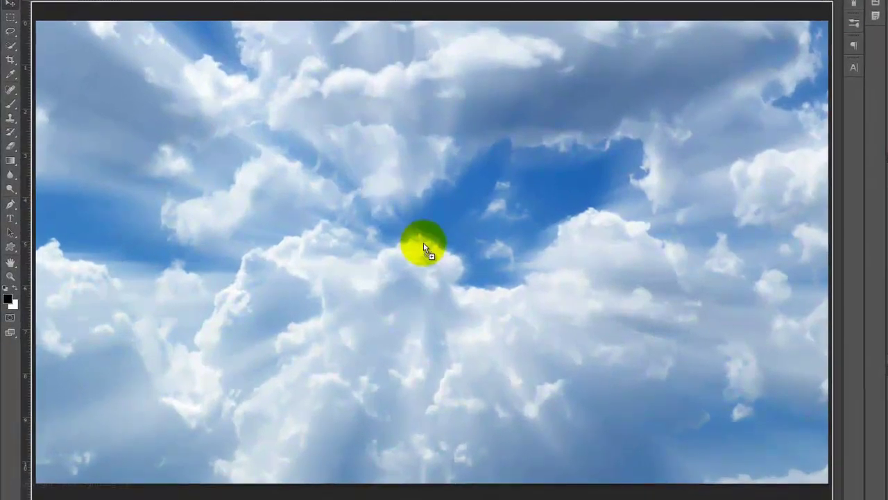
{"action": "left_click_drag", "start_coordinate": [425, 248], "coordinate": [433, 251]}
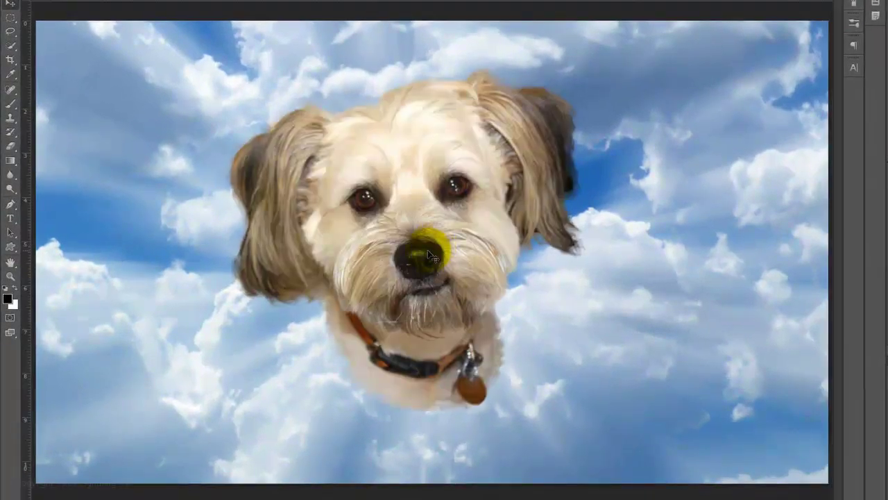
Enlarge the dog head from its centre with Free Transform and commit the new size.
{"action": "key", "text": "ctrl+t"}
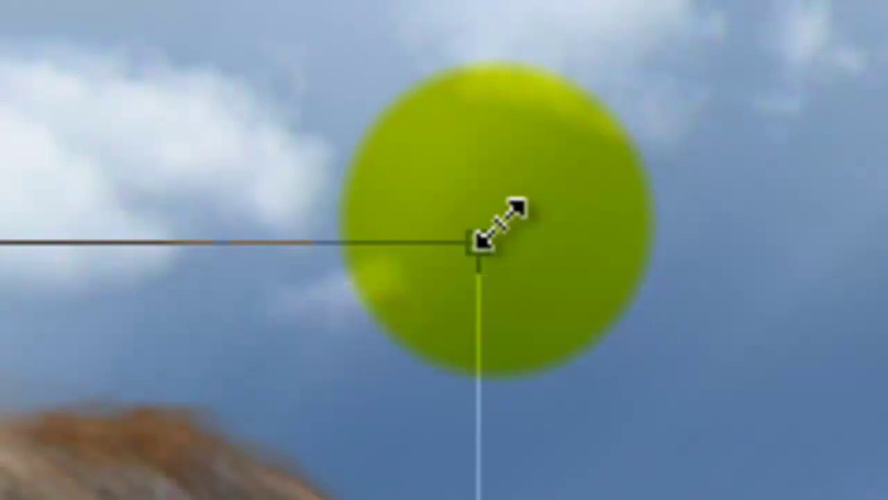
{"action": "left_click_drag", "start_coordinate": [479, 242], "coordinate": [620, 56]}
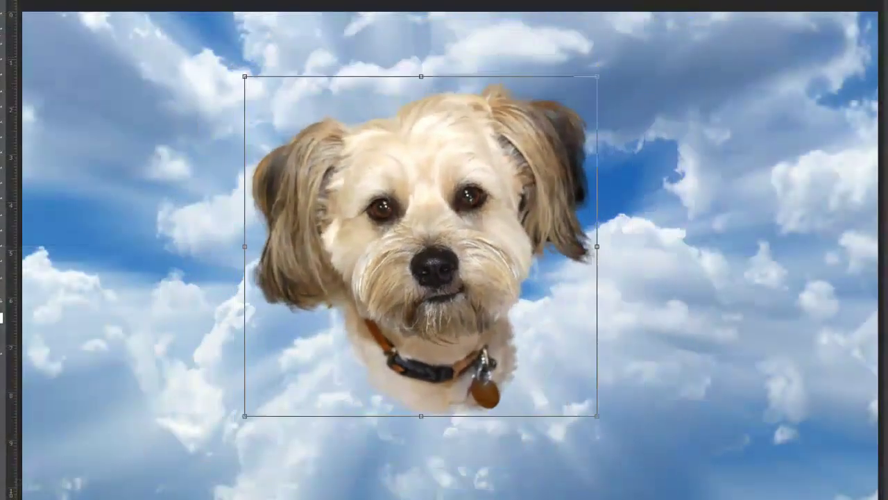
{"action": "key", "text": "Return"}
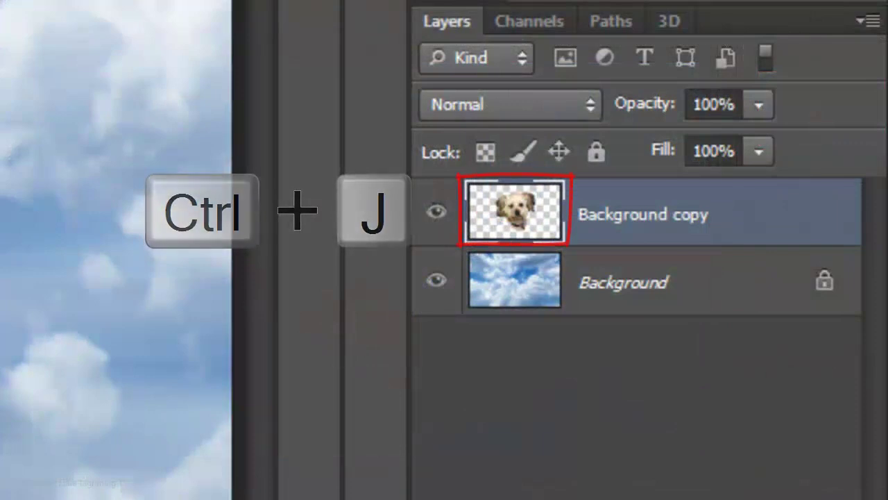
Duplicate the dog layer, hide the original, and apply Diffuse Glow (Graininess 0, Glow 3, Clear 5).
{"action": "key", "text": "ctrl+j"}
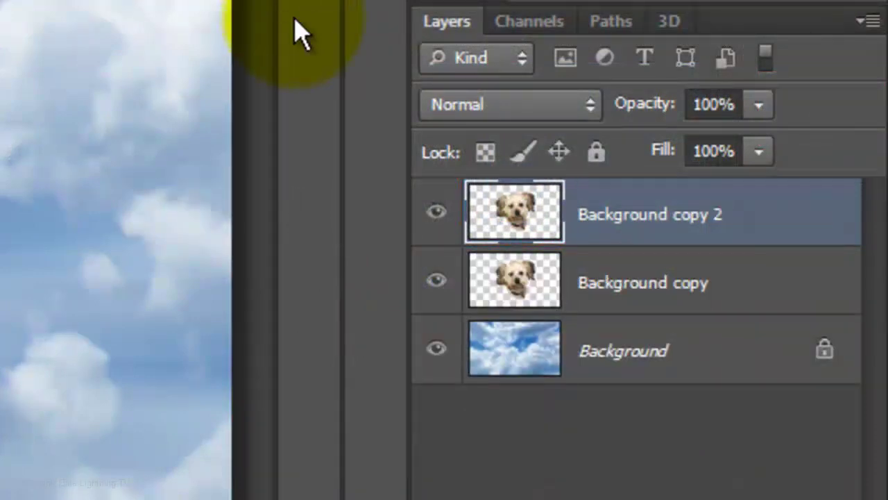
{"action": "left_click", "coordinate": [436, 280]}
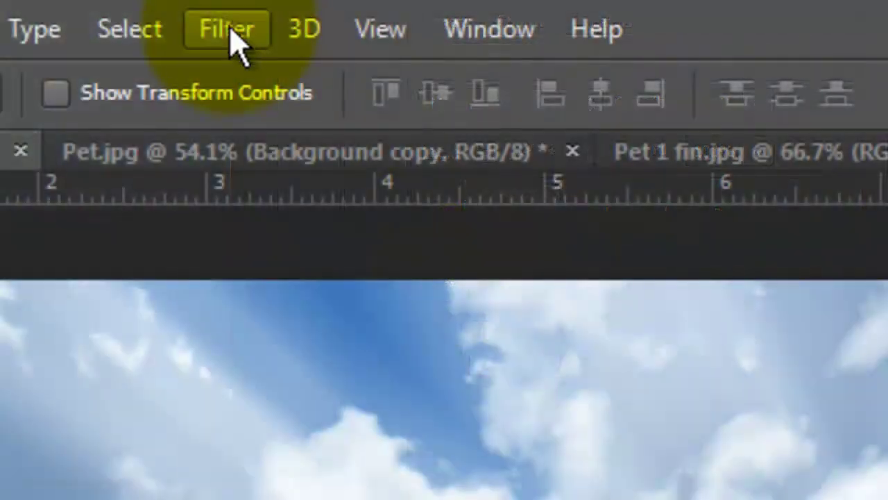
{"action": "left_click", "coordinate": [234, 40]}
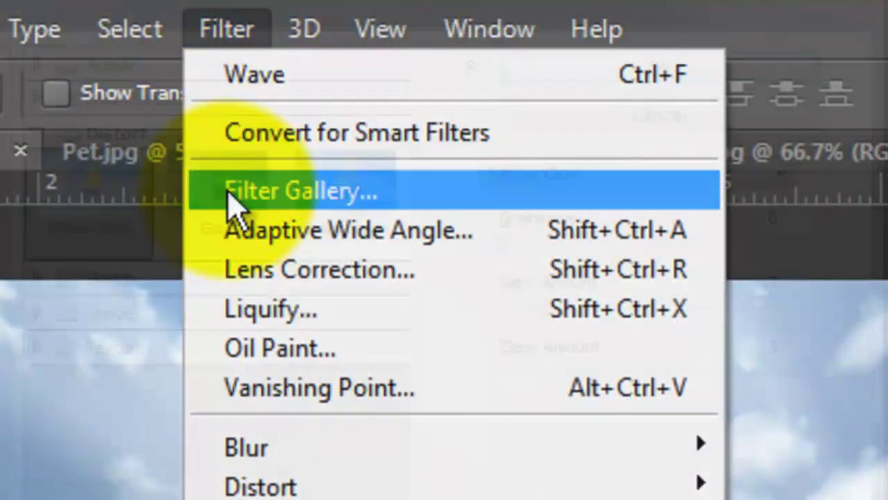
{"action": "left_click", "coordinate": [229, 194]}
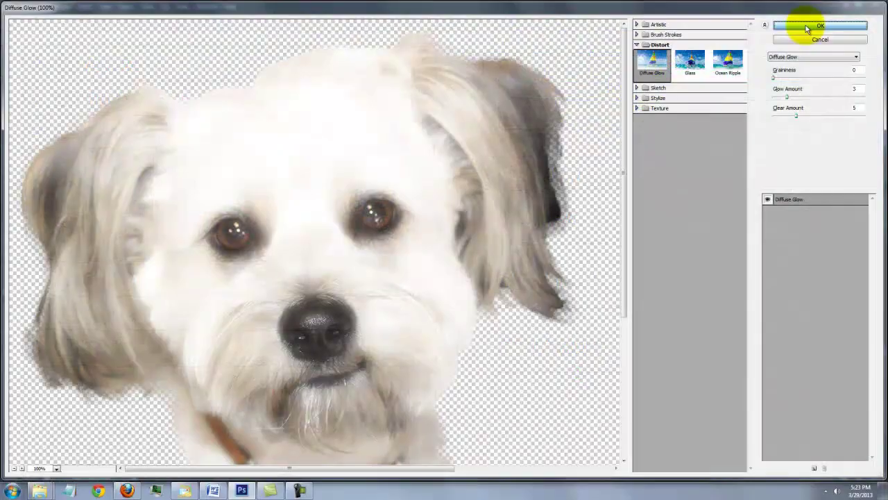
{"action": "left_click", "coordinate": [807, 28]}
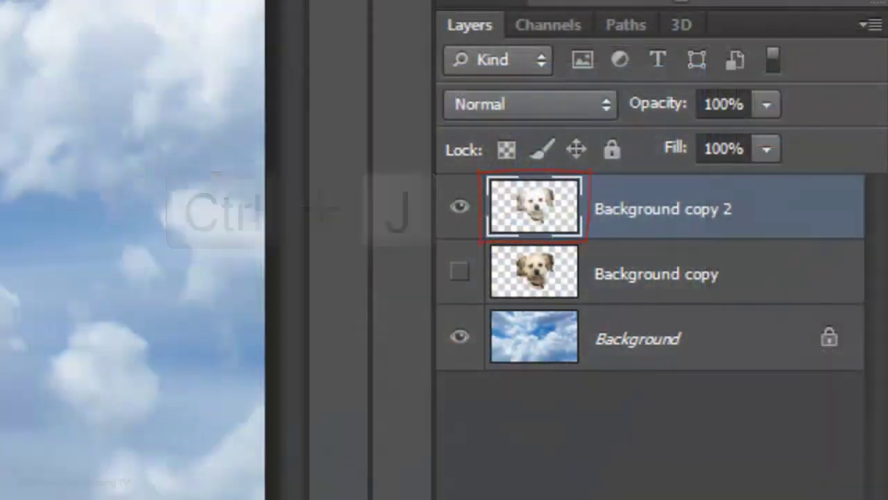
Duplicate the glowing dog layer, hide Background copy 3, and select Background copy 2.
{"action": "key", "text": "ctrl+j"}
{"action": "left_click", "coordinate": [459, 207]}
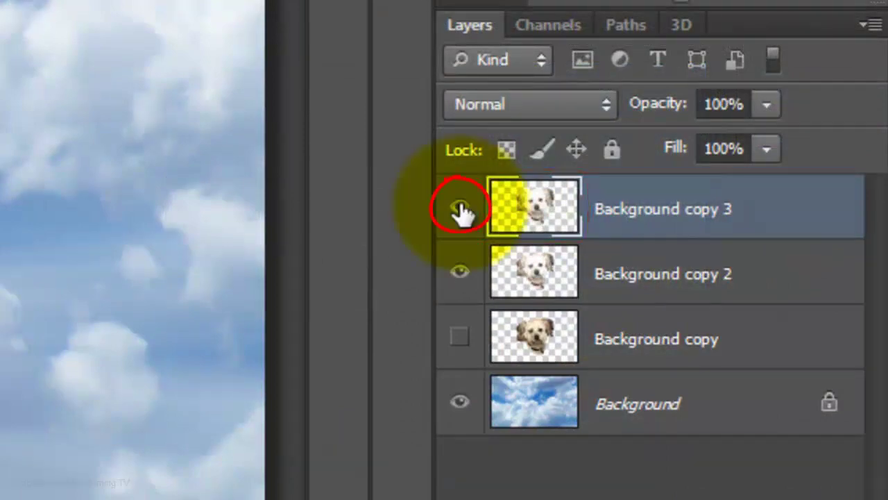
{"action": "left_click", "coordinate": [541, 283]}
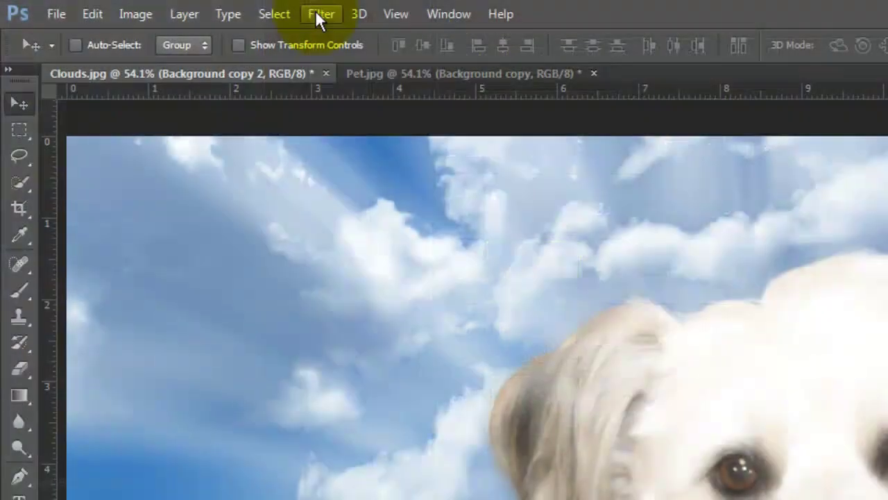
Apply a Zoom radial blur (Amount 100, Best) to Background copy 2.
{"action": "left_click", "coordinate": [317, 11]}
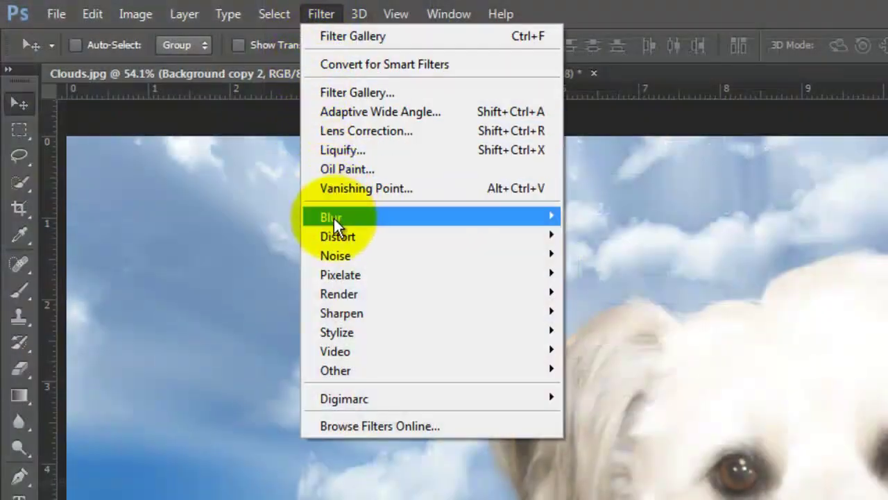
{"action": "mouse_move", "coordinate": [336, 217]}
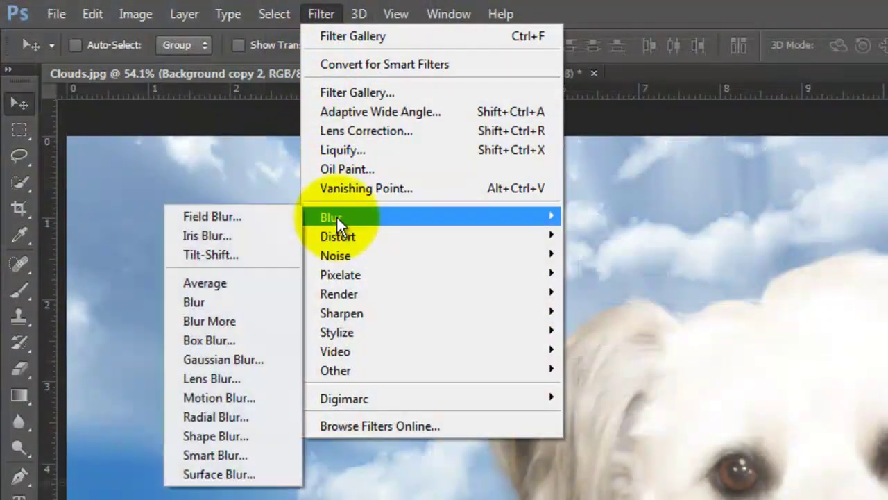
{"action": "left_click", "coordinate": [236, 416]}
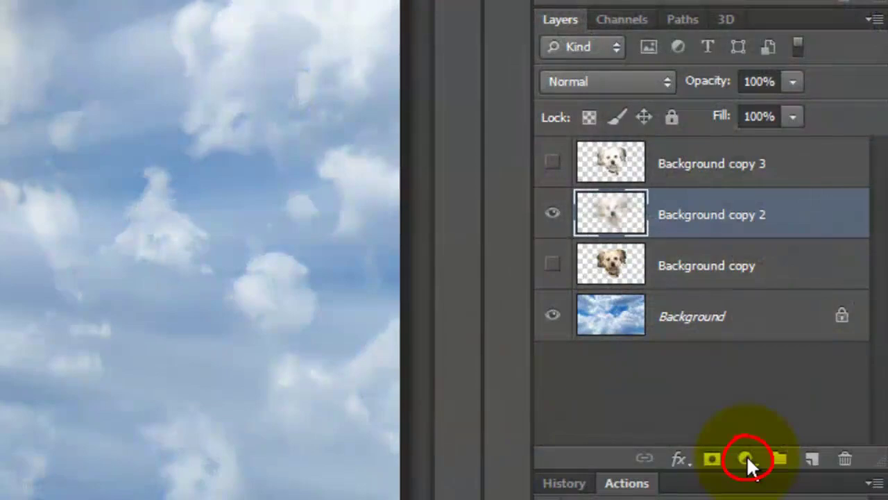
Add a Hue/Saturation adjustment layer clipped to Background copy 2.
{"action": "left_click", "coordinate": [747, 456]}
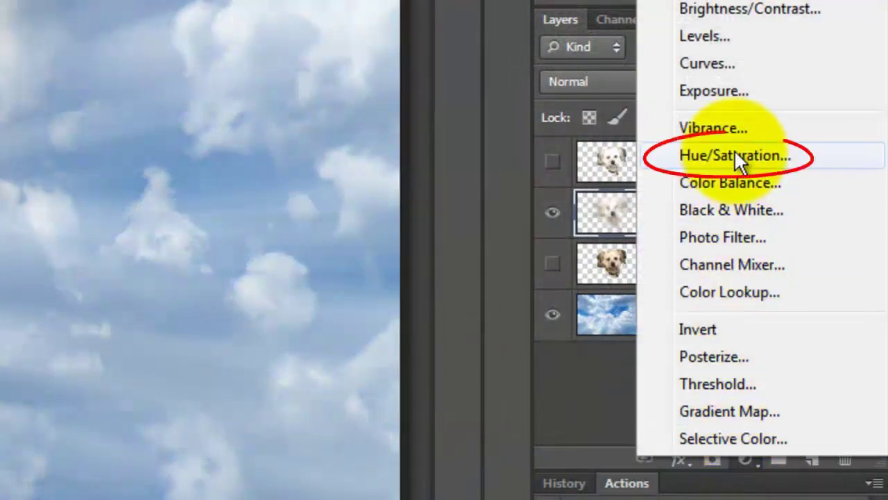
{"action": "left_click", "coordinate": [736, 152]}
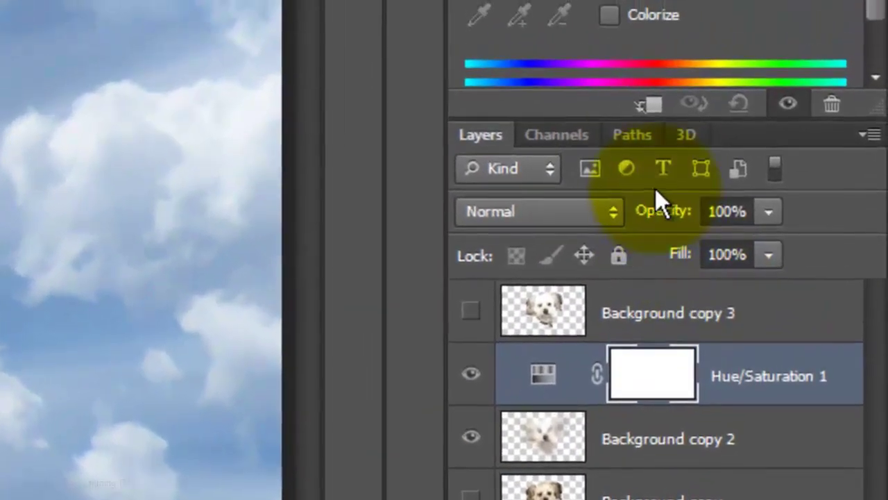
{"action": "left_click", "coordinate": [666, 65]}
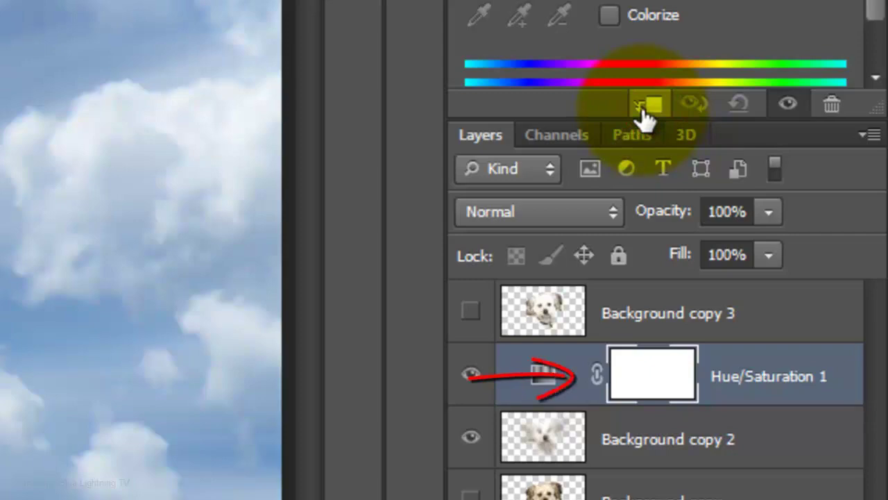
{"action": "left_click", "coordinate": [647, 110]}
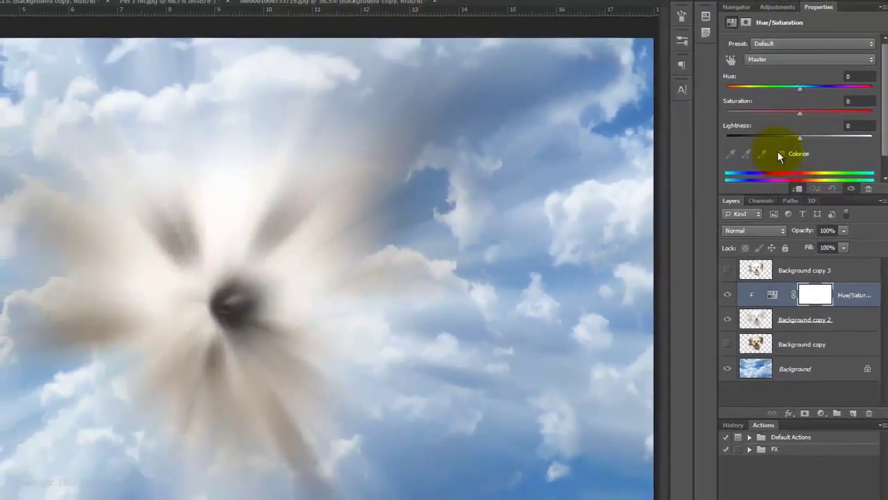
Colorize the adjustment with Hue 212 and Saturation 50.
{"action": "left_click", "coordinate": [780, 153]}
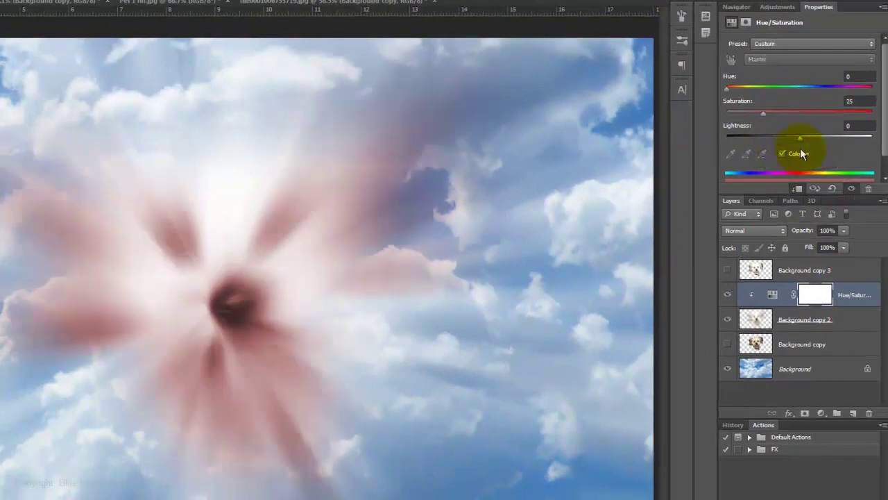
{"action": "left_click", "coordinate": [857, 76]}
{"action": "type", "text": "2"}
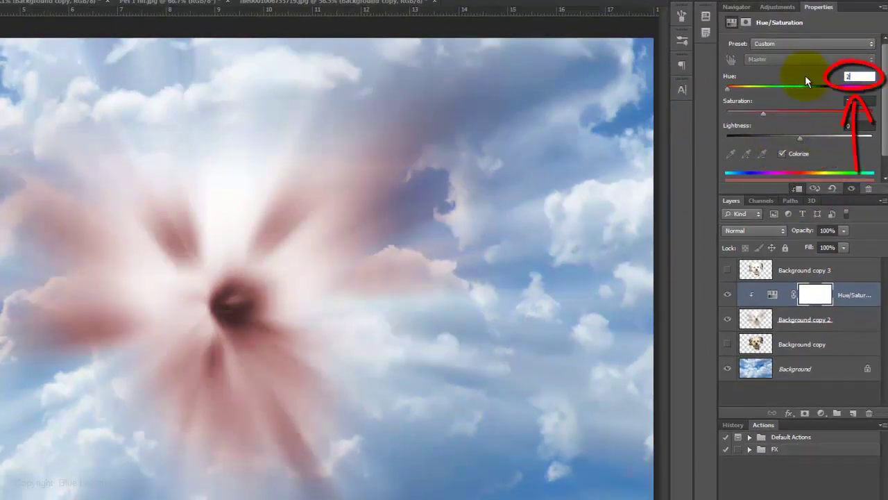
{"action": "type", "text": "12"}
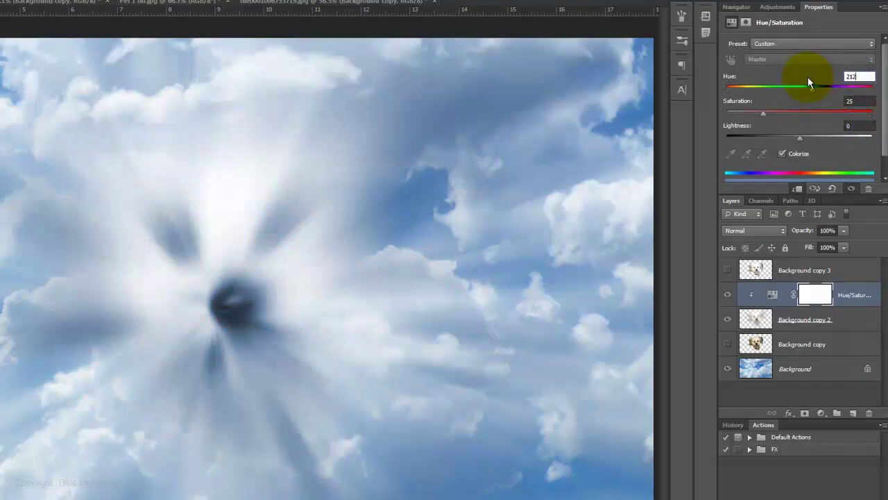
{"action": "left_click", "coordinate": [856, 101]}
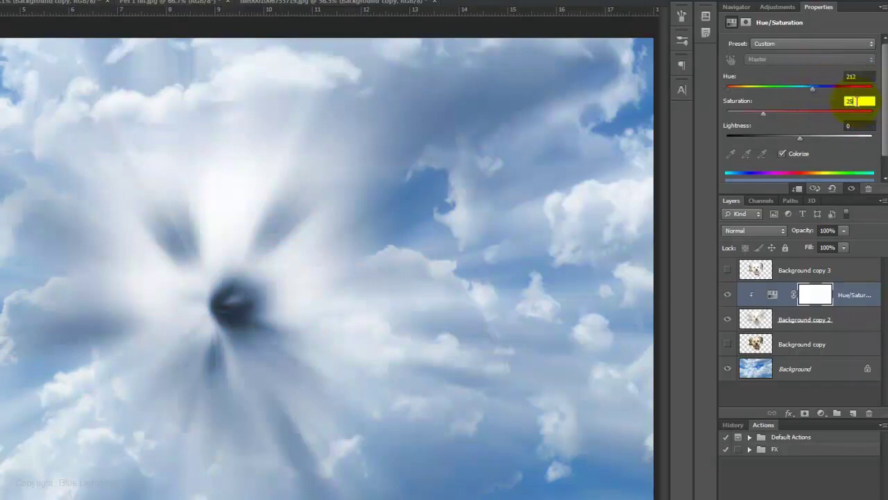
{"action": "type", "text": "50"}
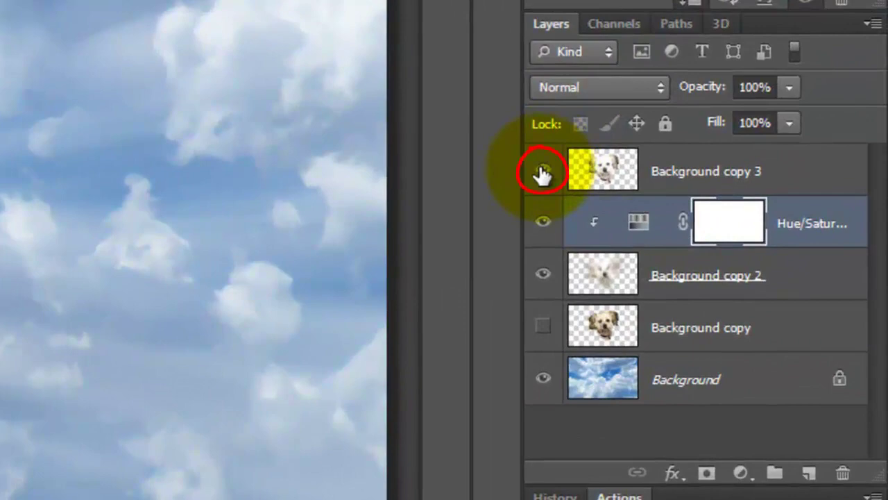
Show Background copy 3 again and set its opacity to 70%.
{"action": "left_click", "coordinate": [542, 171]}
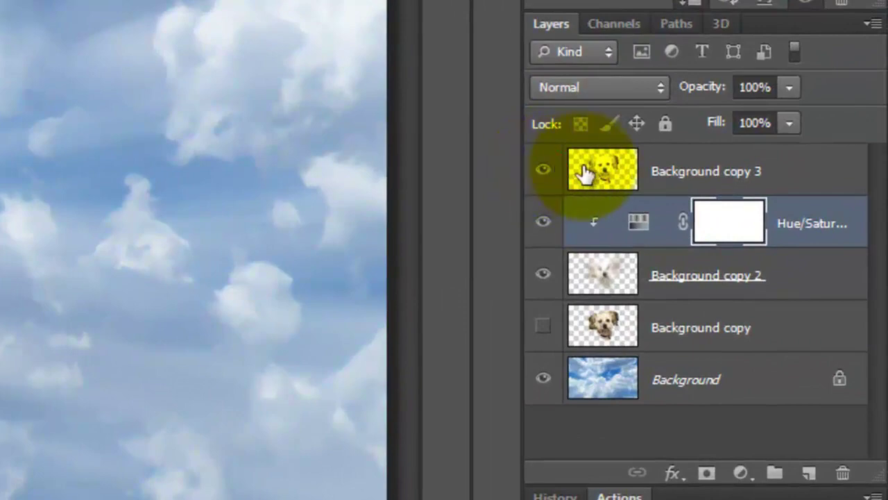
{"action": "left_click", "coordinate": [589, 171]}
{"action": "left_click", "coordinate": [696, 88]}
{"action": "type", "text": "70"}
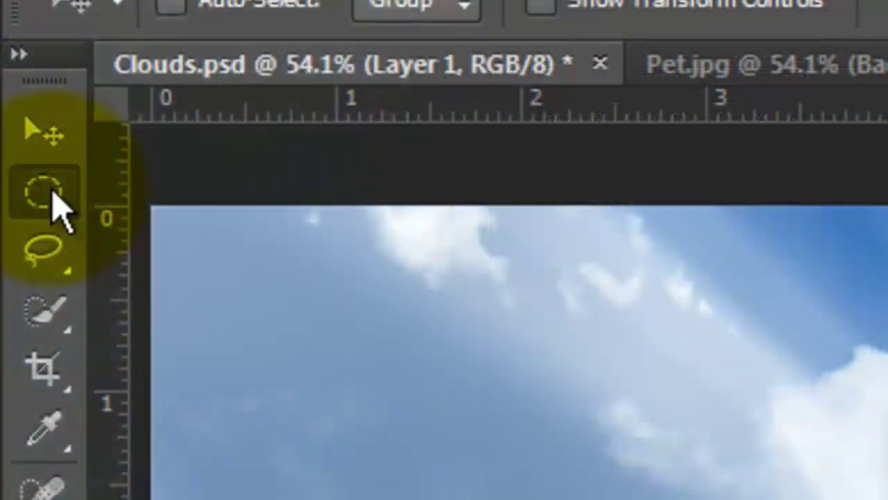
Draw an elliptical selection spanning nearly the whole Clouds.psd canvas.
{"action": "left_click_drag", "start_coordinate": [48, 196], "coordinate": [173, 239]}
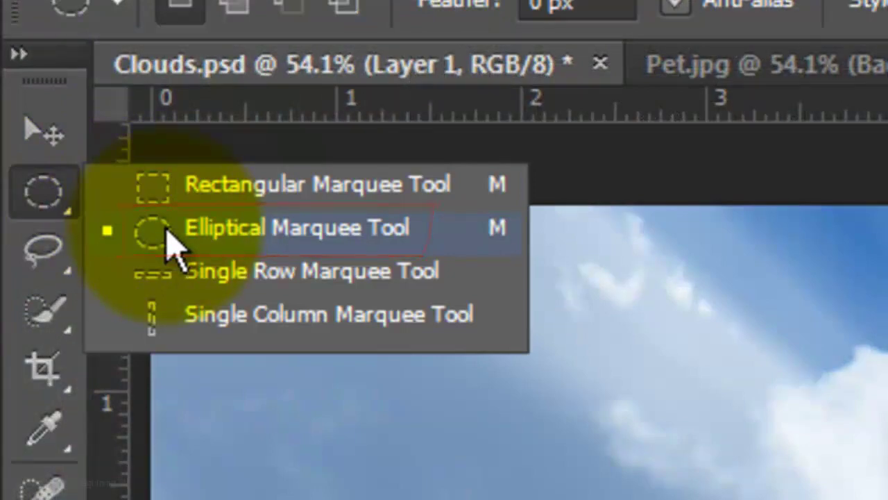
{"action": "left_click", "coordinate": [172, 239]}
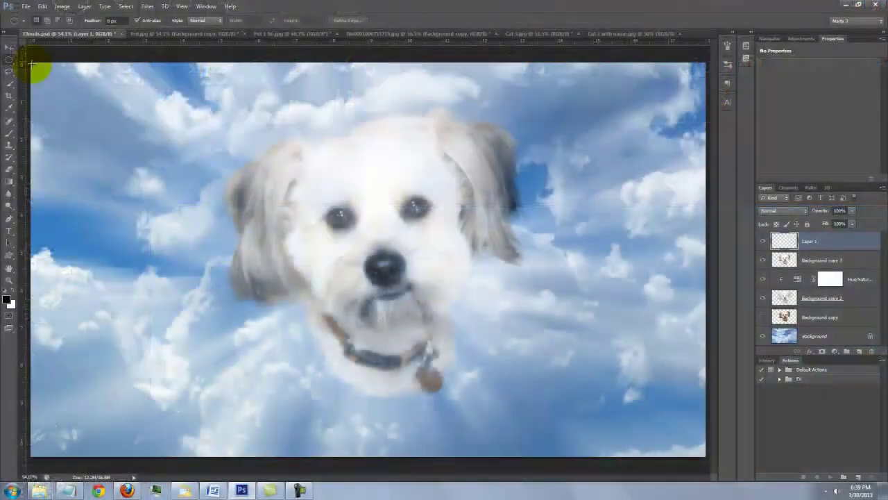
{"action": "left_click_drag", "start_coordinate": [148, 206], "coordinate": [887, 499]}
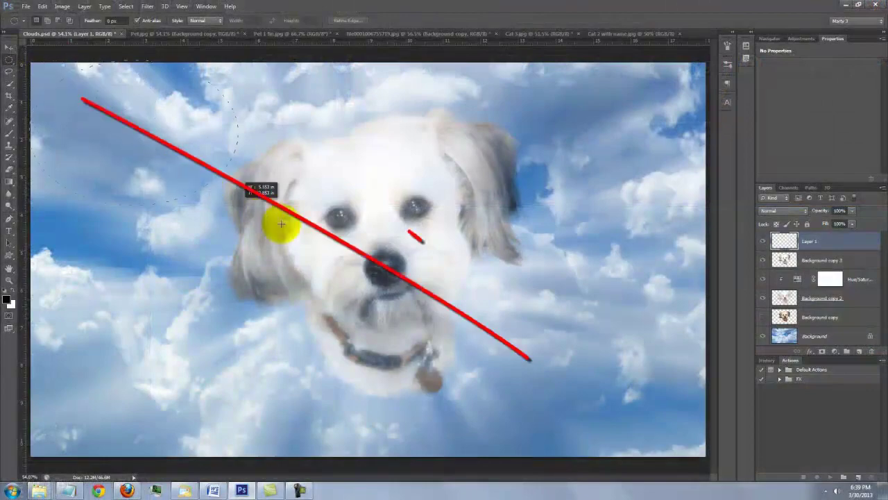
{"action": "left_click_drag", "start_coordinate": [281, 223], "coordinate": [704, 455]}
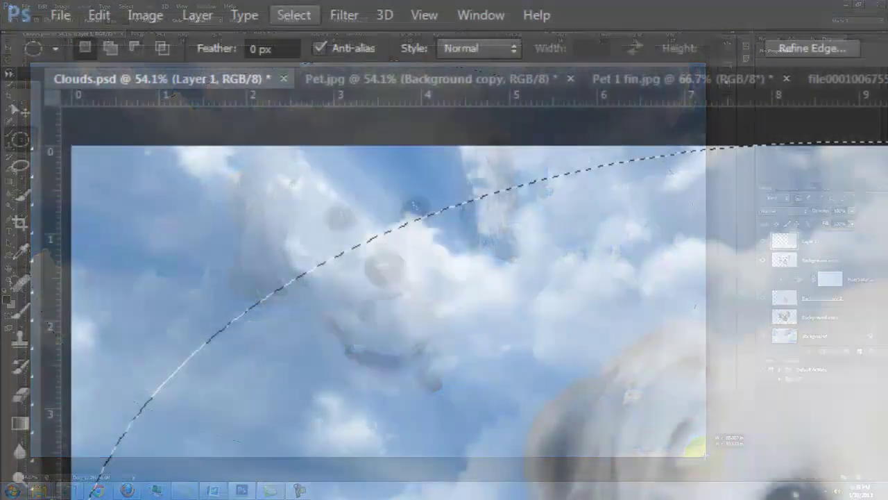
Feather the elliptical selection by 150 pixels.
{"action": "left_click", "coordinate": [126, 6]}
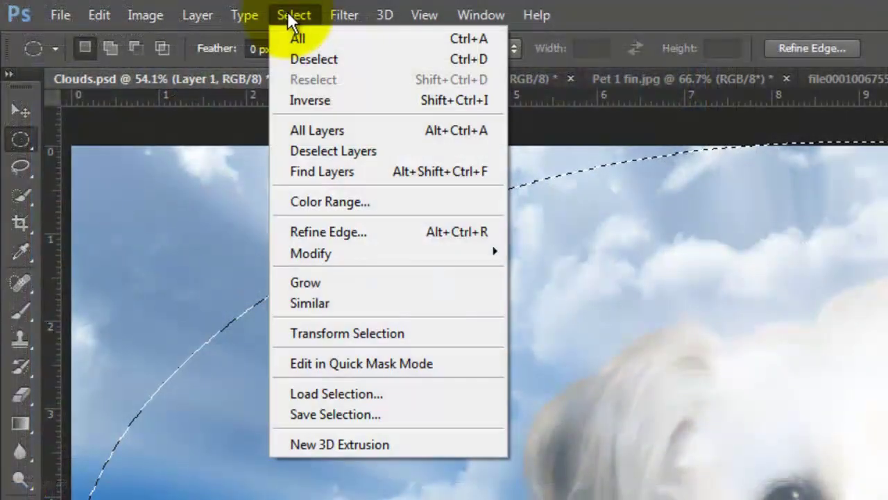
{"action": "mouse_move", "coordinate": [321, 250]}
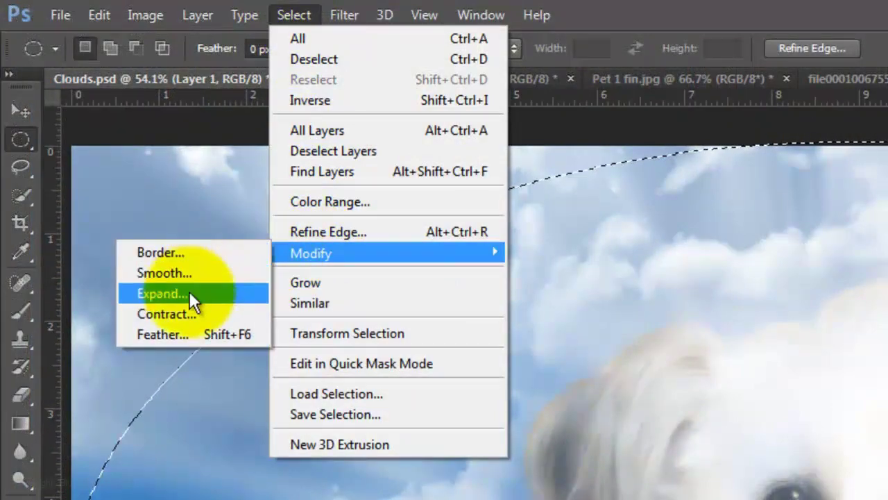
{"action": "left_click", "coordinate": [189, 334]}
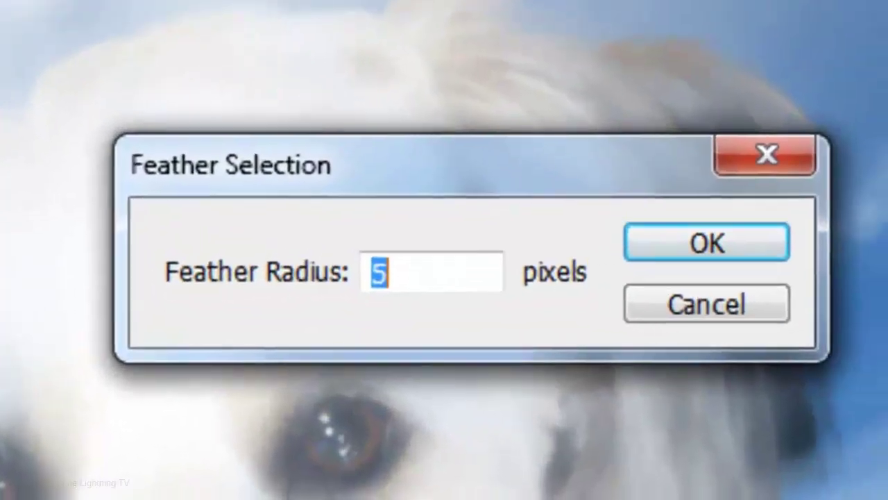
{"action": "type", "text": "150"}
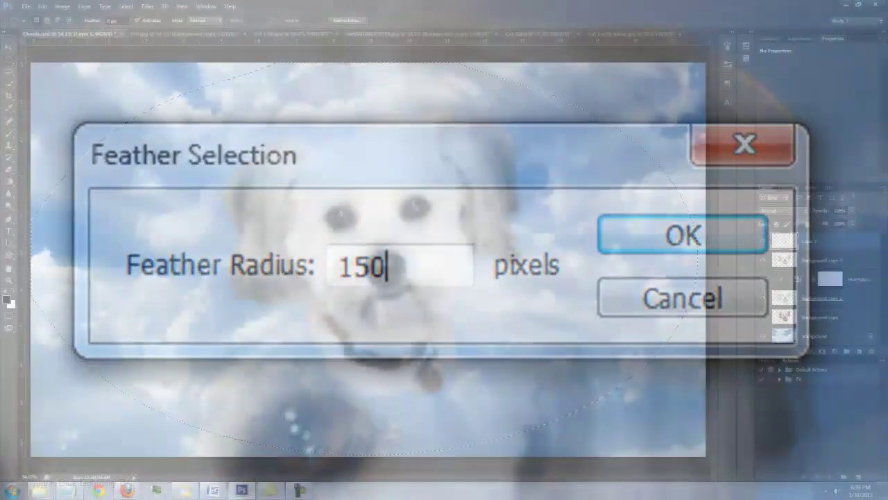
{"action": "key", "text": "Return"}
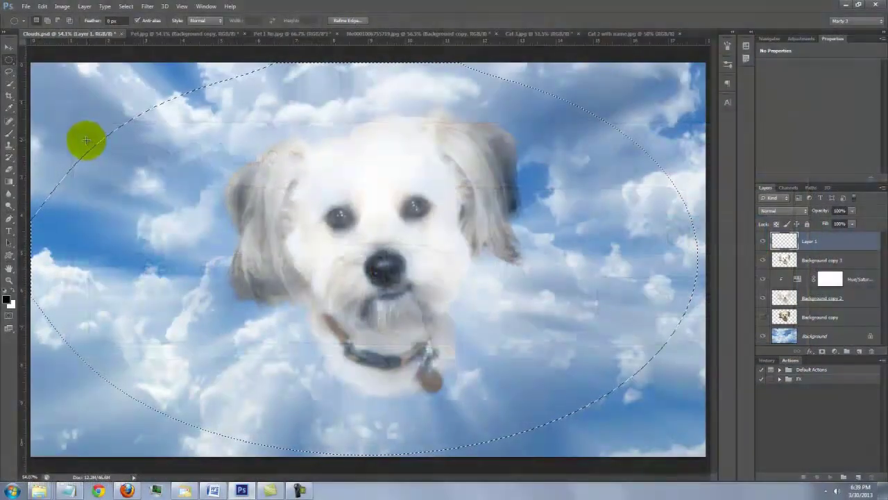
Invert the feathered ellipse, fill the outer edges with background white, and deselect.
{"action": "key", "text": "ctrl+shift+i"}
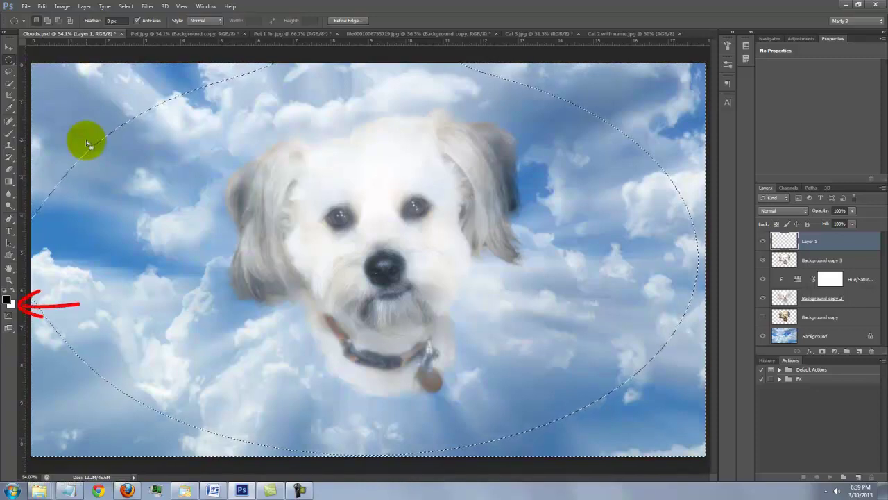
{"action": "key", "text": "ctrl+Delete"}
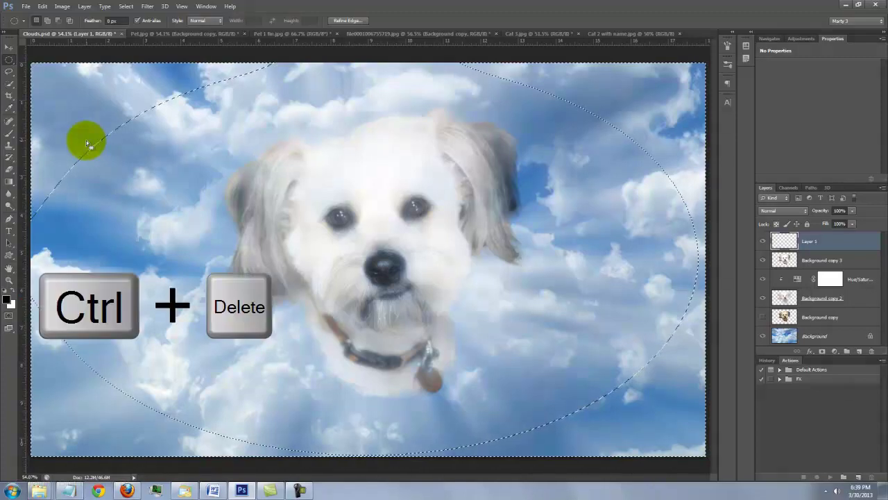
{"action": "key", "text": "ctrl+Delete"}
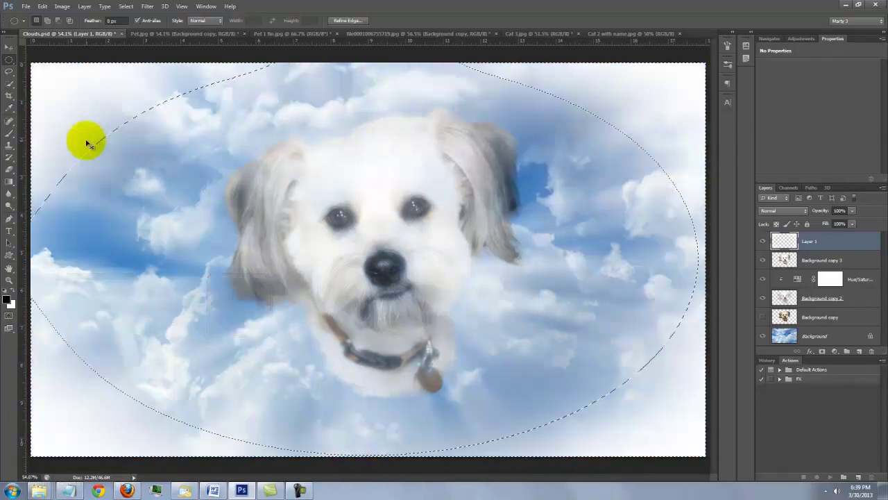
{"action": "key", "text": "ctrl+d"}
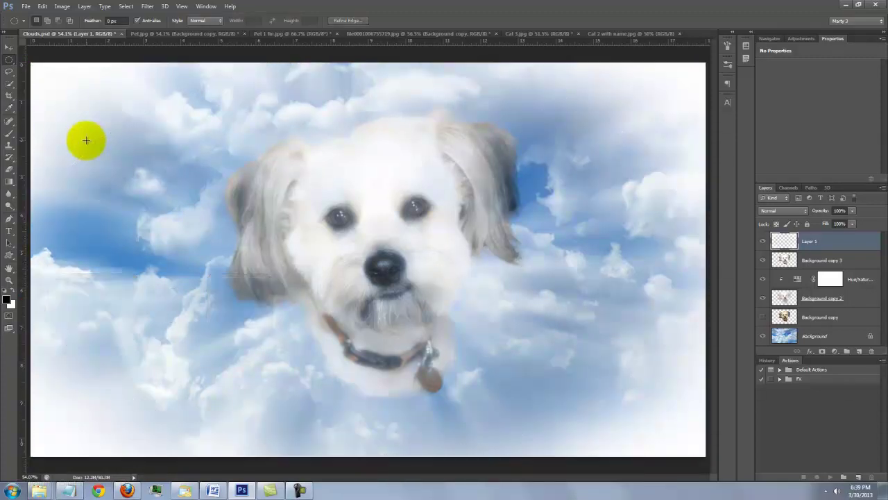